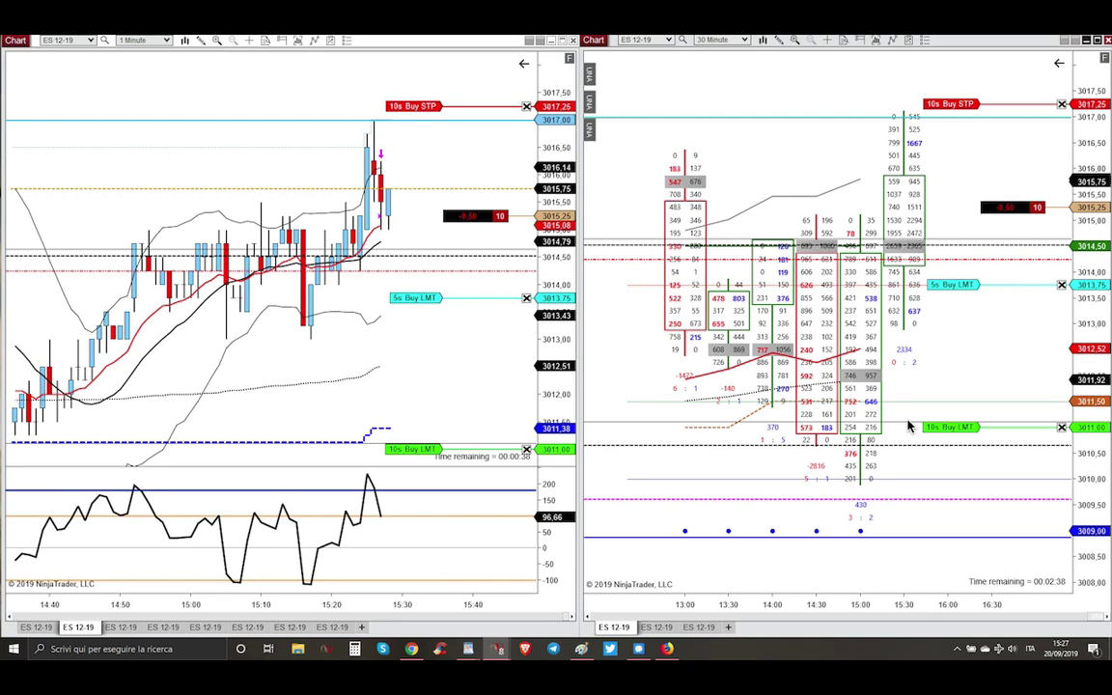
Switch the left ES 12-19 chart to 5-minute candles
key("5")
key("Return")
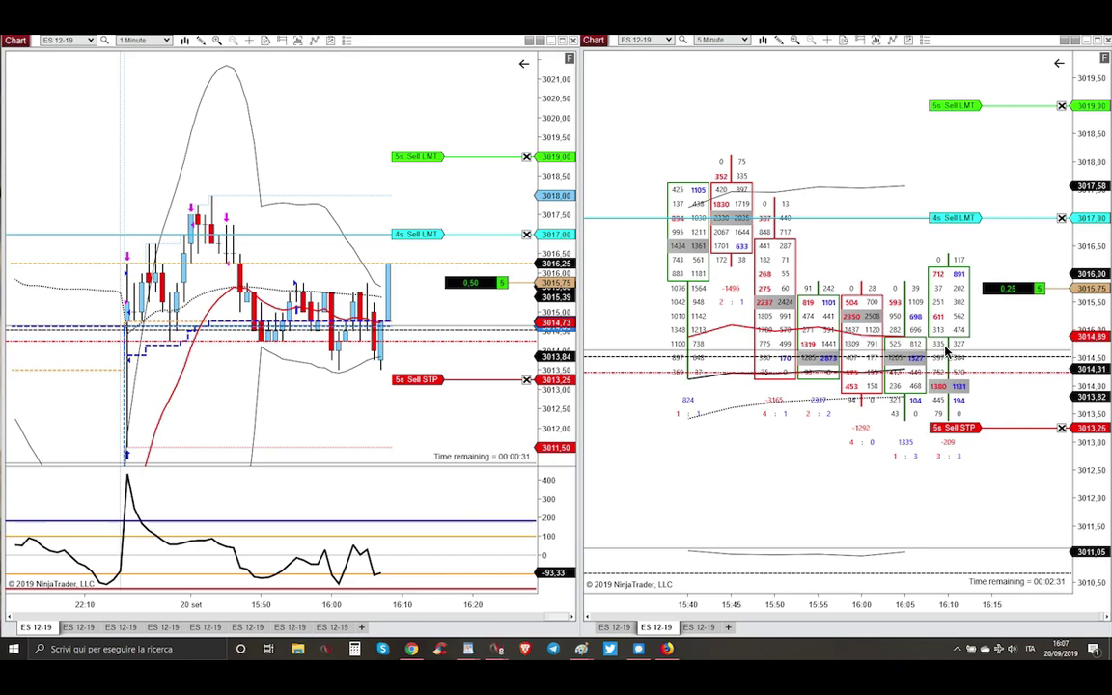
type("30")
Switch the right ES 12-19 footprint chart to 30-minute bars
key("Return")
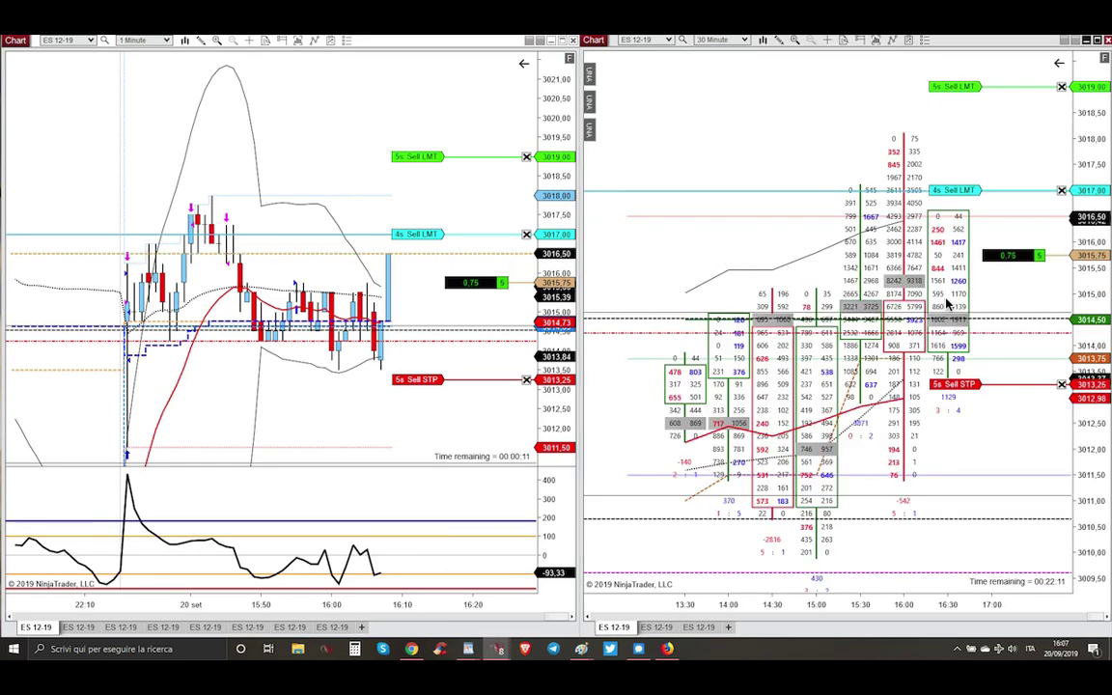